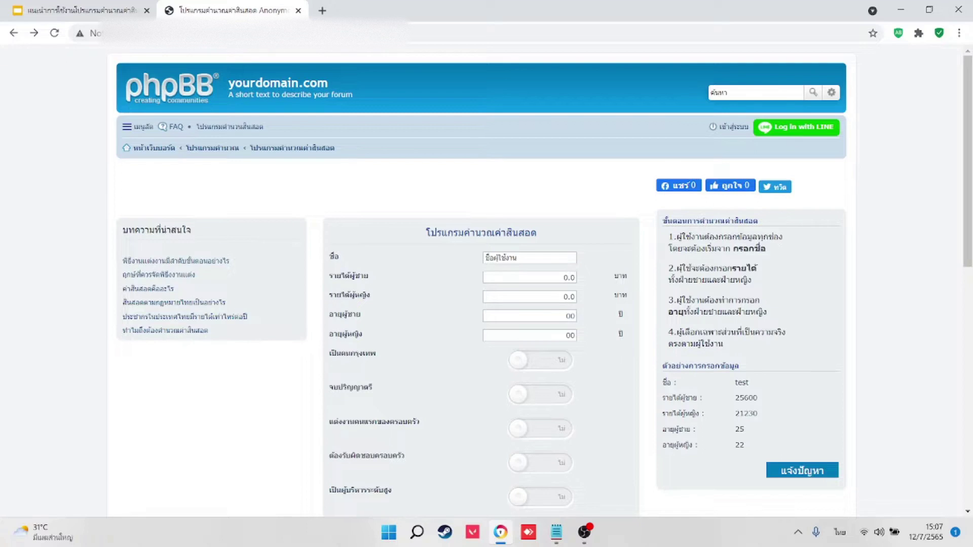
Look over the dowry calculator page, from the input form down to the table of recent calculations
{"action": "scroll", "coordinate": [486, 279], "scroll_direction": "down", "scroll_amount": 1}
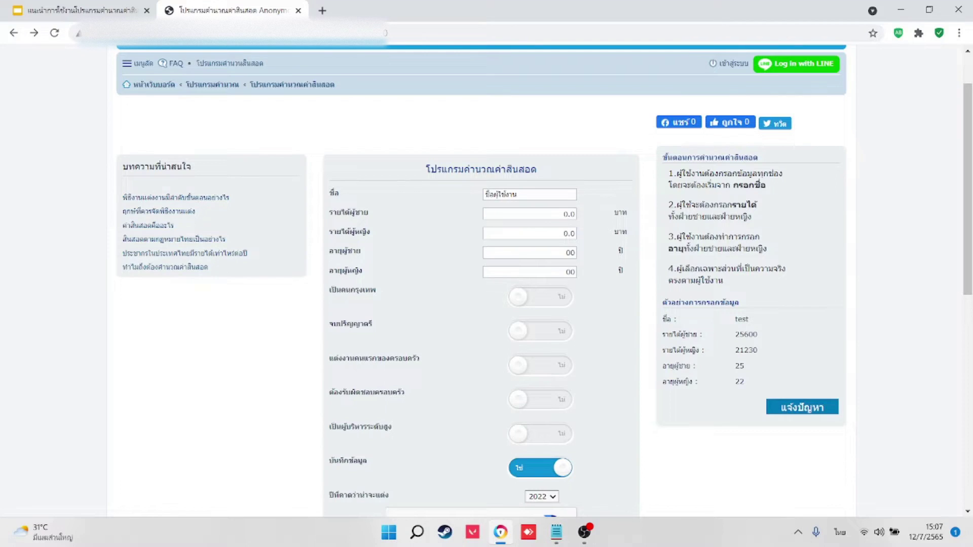
{"action": "scroll", "coordinate": [486, 279], "scroll_direction": "down", "scroll_amount": 2}
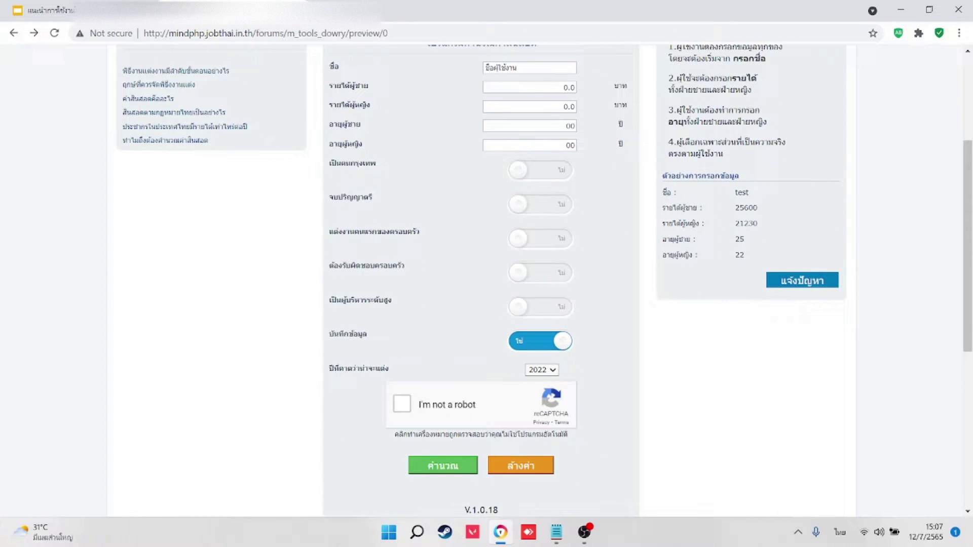
{"action": "scroll", "coordinate": [486, 278], "scroll_direction": "down", "scroll_amount": 5}
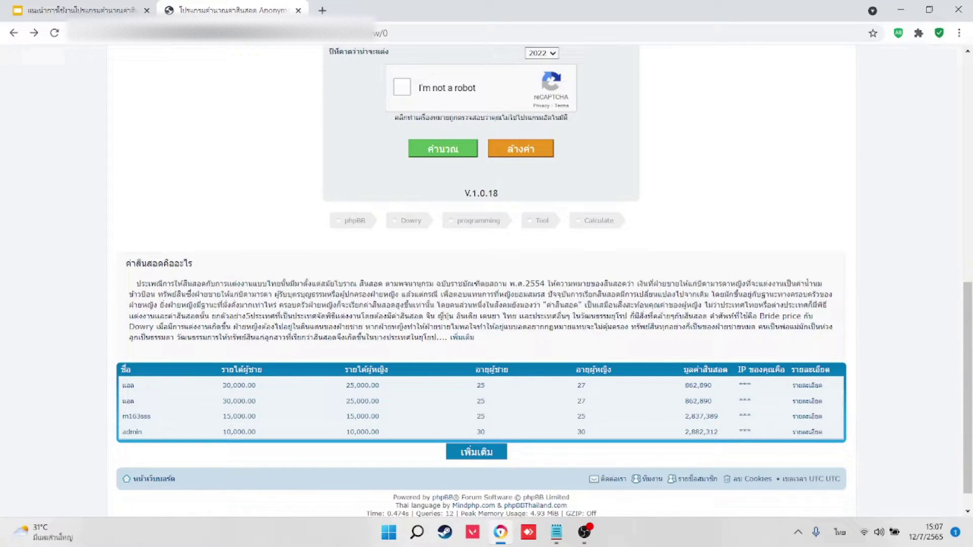
{"action": "scroll", "coordinate": [482, 416], "scroll_direction": "up", "scroll_amount": 6}
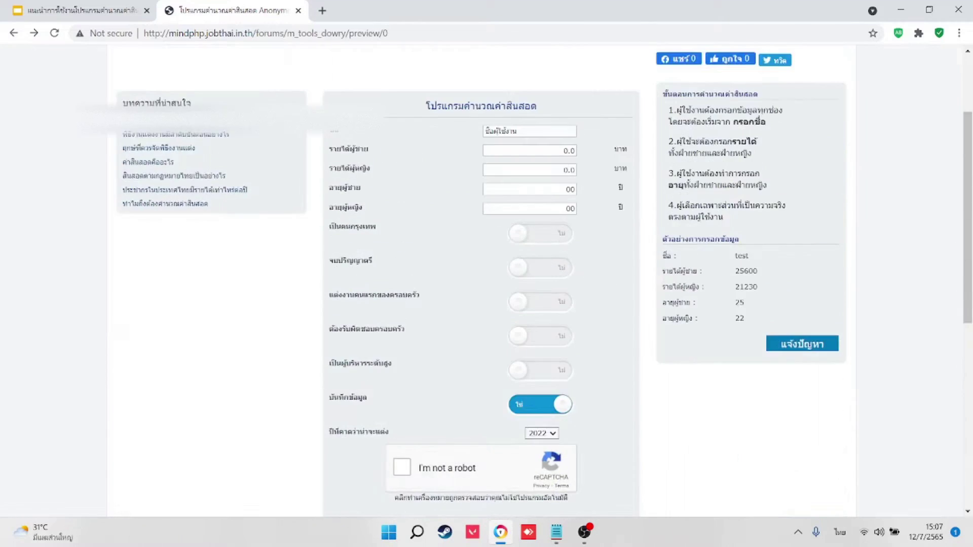
{"action": "scroll", "coordinate": [482, 279], "scroll_direction": "up", "scroll_amount": 2}
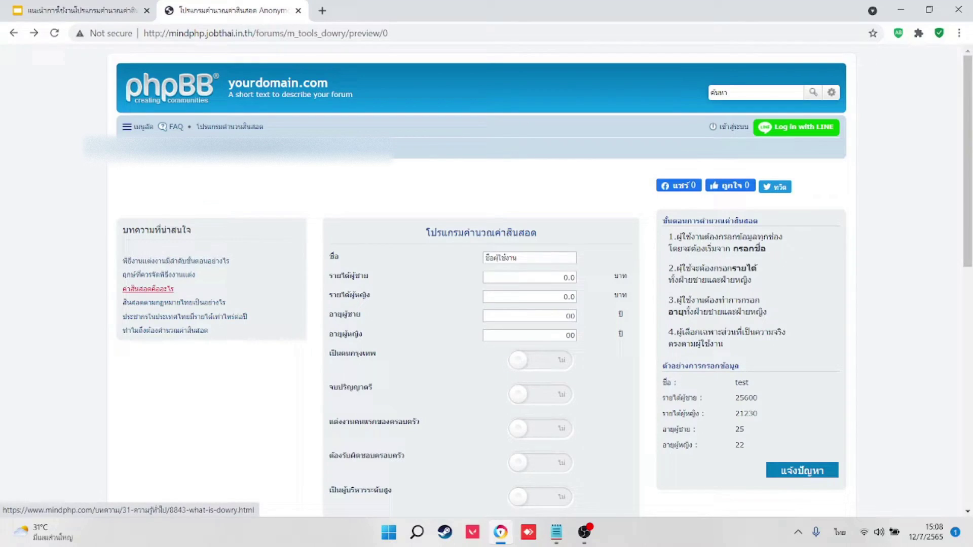
Open the article "ค่าสินสอดคืออะไร" from the list of interesting articles and skim its content
{"action": "left_click", "coordinate": [148, 289]}
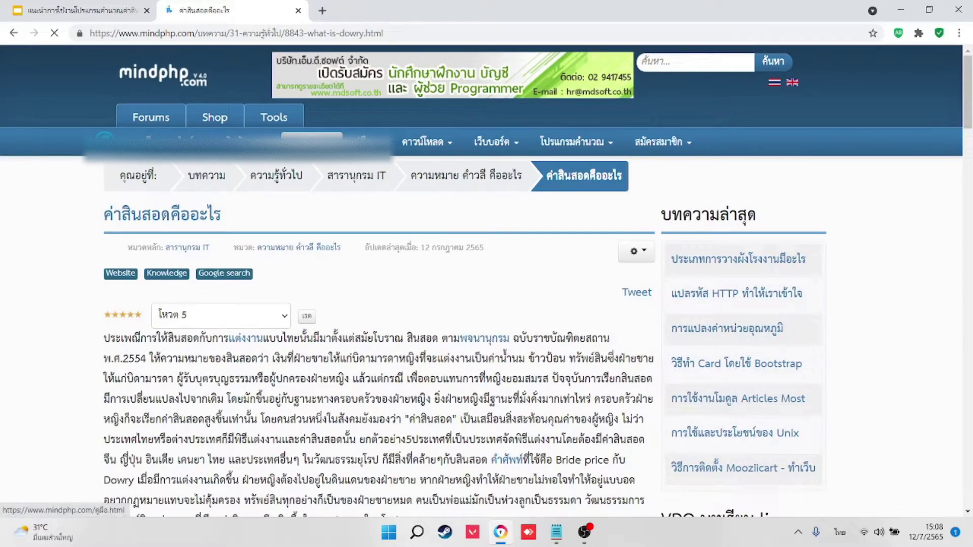
{"action": "scroll", "coordinate": [379, 296], "scroll_direction": "down", "scroll_amount": 7}
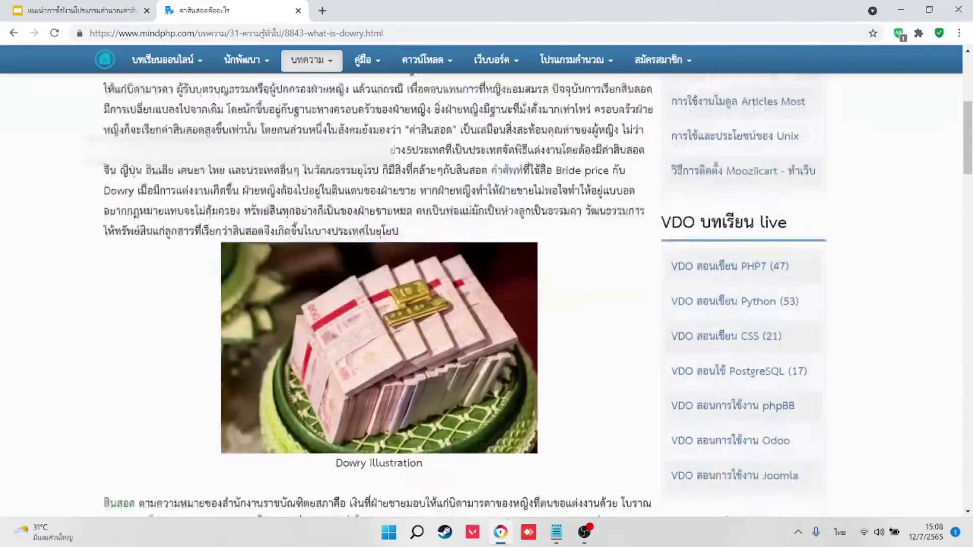
{"action": "scroll", "coordinate": [379, 296], "scroll_direction": "down", "scroll_amount": 5}
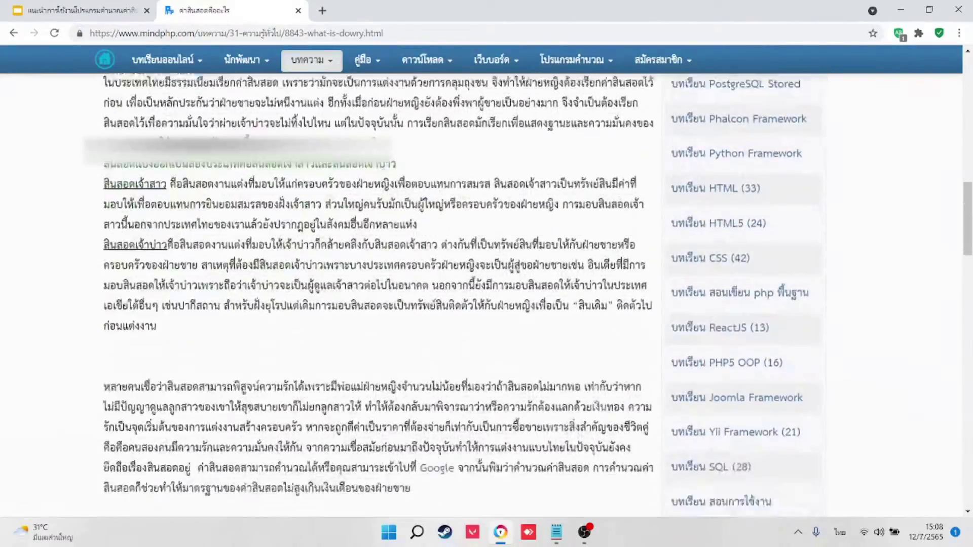
{"action": "scroll", "coordinate": [379, 295], "scroll_direction": "up", "scroll_amount": 10}
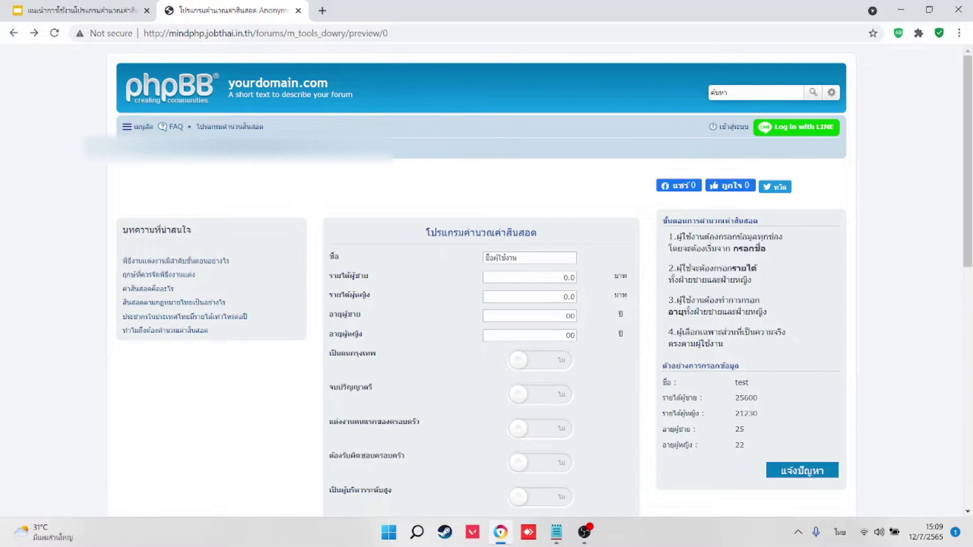
Enter the user's name in the name field (ชื่อ) of the dowry calculator form
{"action": "scroll", "coordinate": [486, 279], "scroll_direction": "down", "scroll_amount": 1}
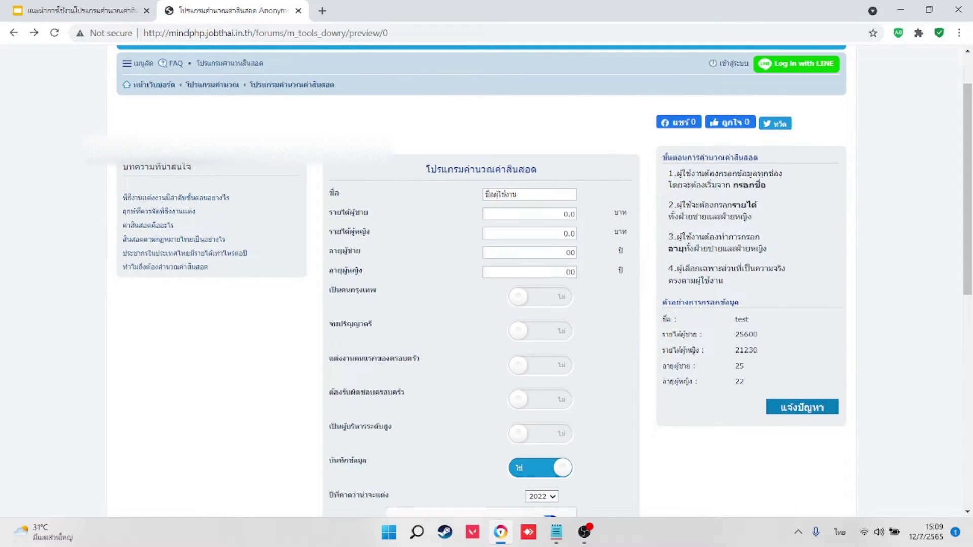
{"action": "scroll", "coordinate": [486, 279], "scroll_direction": "down", "scroll_amount": 1}
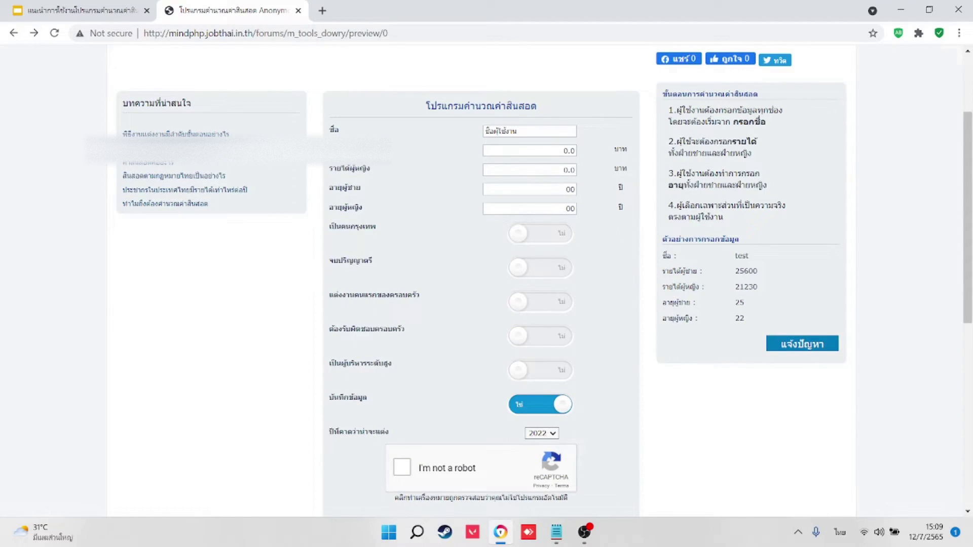
{"action": "scroll", "coordinate": [487, 279], "scroll_direction": "up", "scroll_amount": 1}
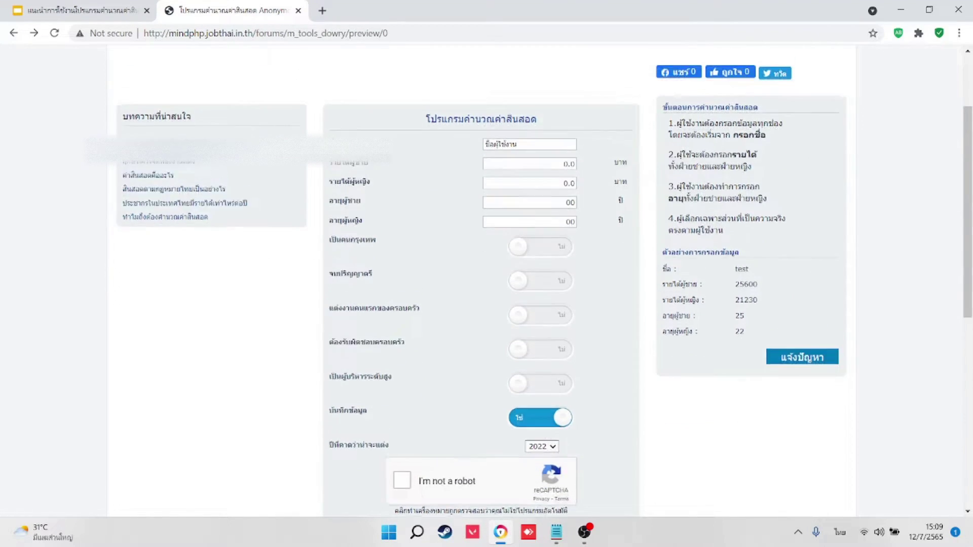
{"action": "scroll", "coordinate": [487, 279], "scroll_direction": "up", "scroll_amount": 1}
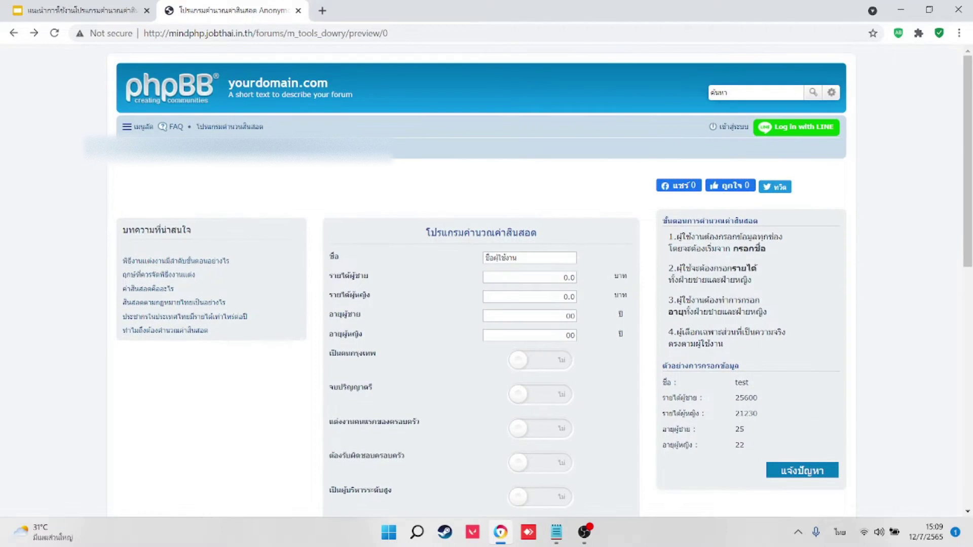
{"action": "scroll", "coordinate": [486, 279], "scroll_direction": "down", "scroll_amount": 2}
{"action": "scroll", "coordinate": [486, 279], "scroll_direction": "up", "scroll_amount": 1}
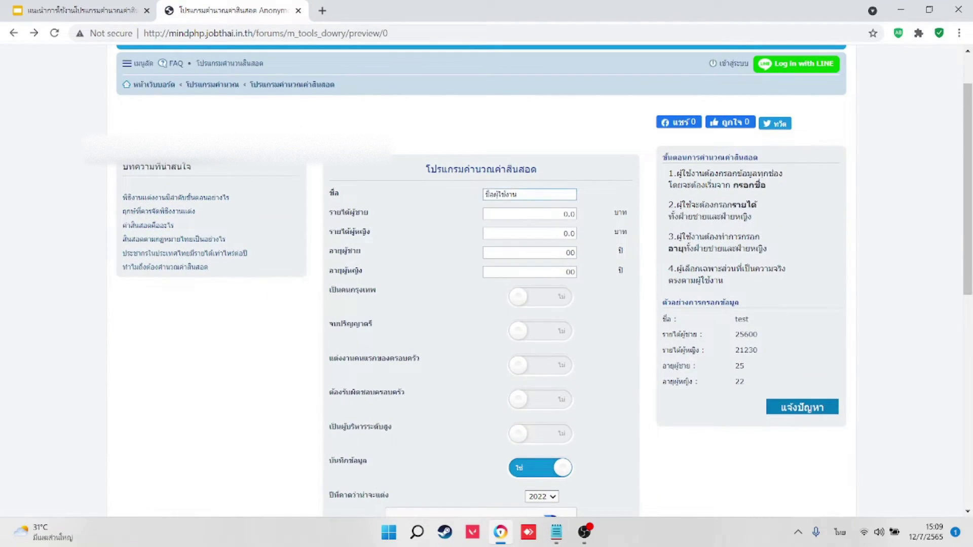
{"action": "left_click", "coordinate": [530, 194]}
{"action": "type", "text": "เค"}
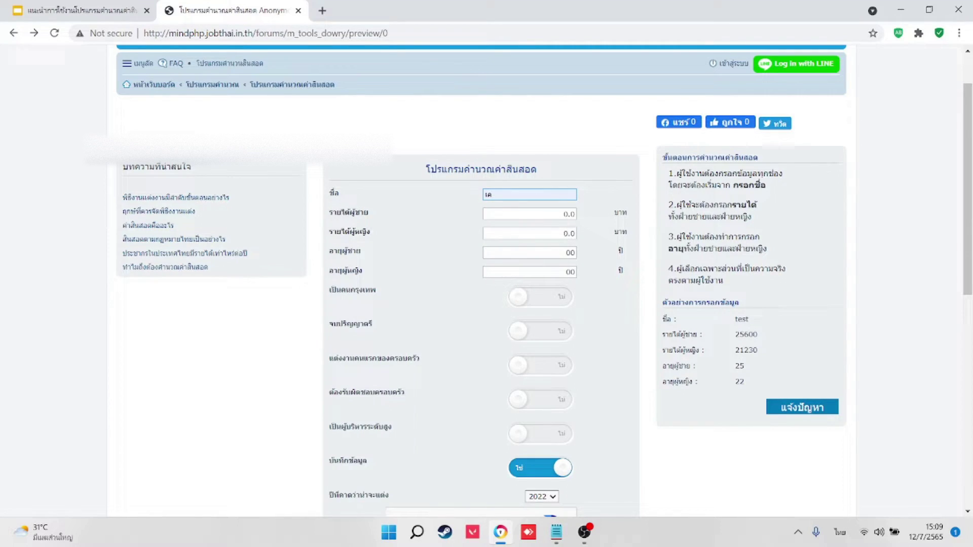
Set the man's income (รายได้ผู้ชาย) to 25000 baht and the woman's income (รายได้ผู้หญิง) to 20000 baht
{"action": "left_click", "coordinate": [530, 213]}
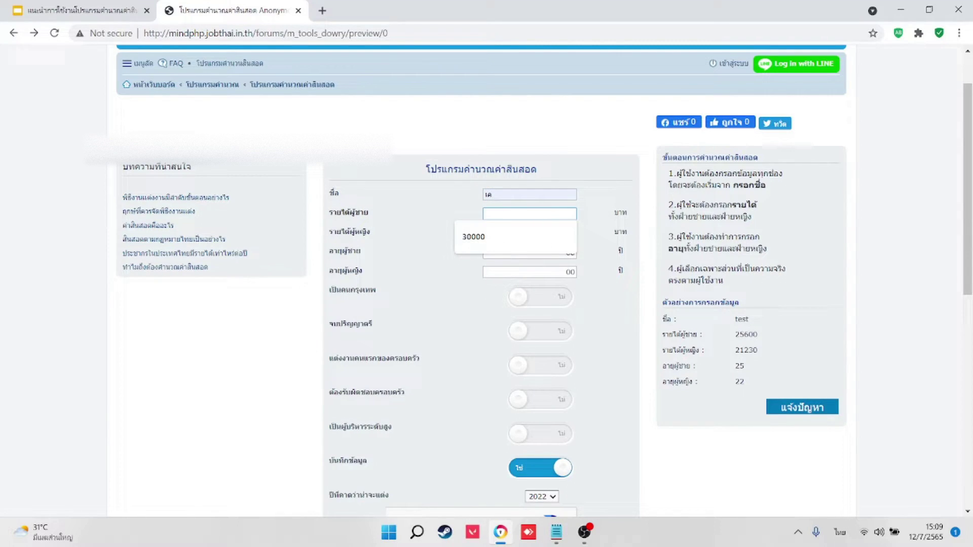
{"action": "type", "text": "2500"}
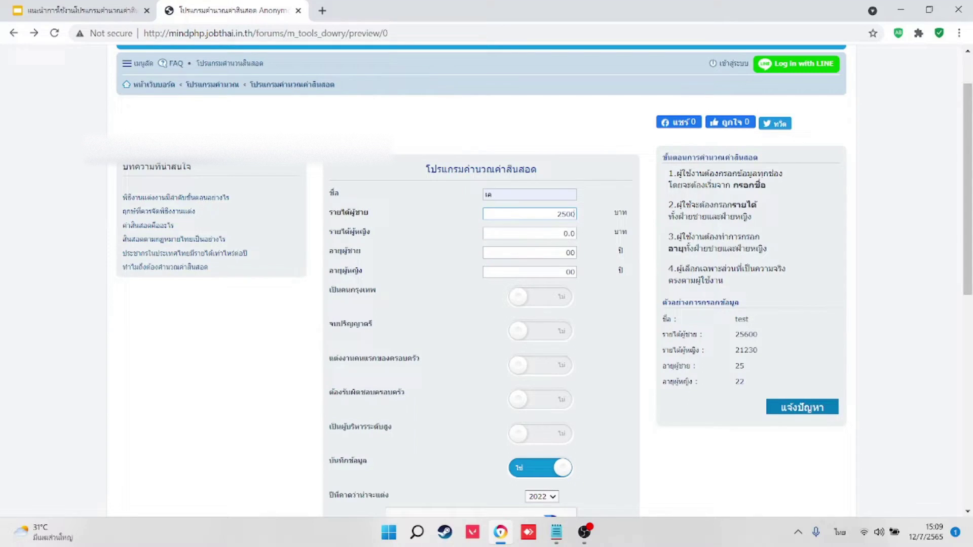
{"action": "type", "text": "0"}
{"action": "key", "text": "Tab"}
{"action": "key", "text": "BackSpace"}
{"action": "key", "text": "BackSpace"}
{"action": "key", "text": "BackSpace"}
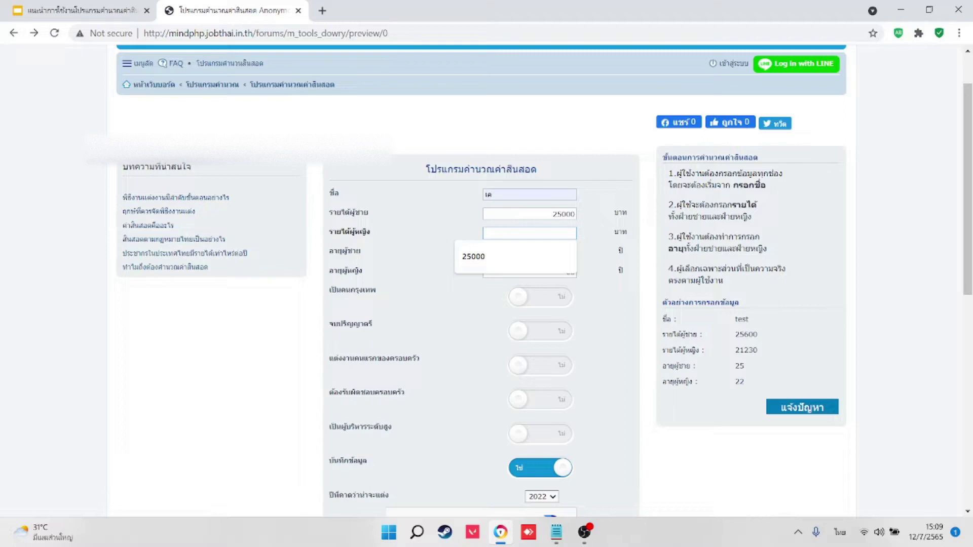
{"action": "type", "text": "20000"}
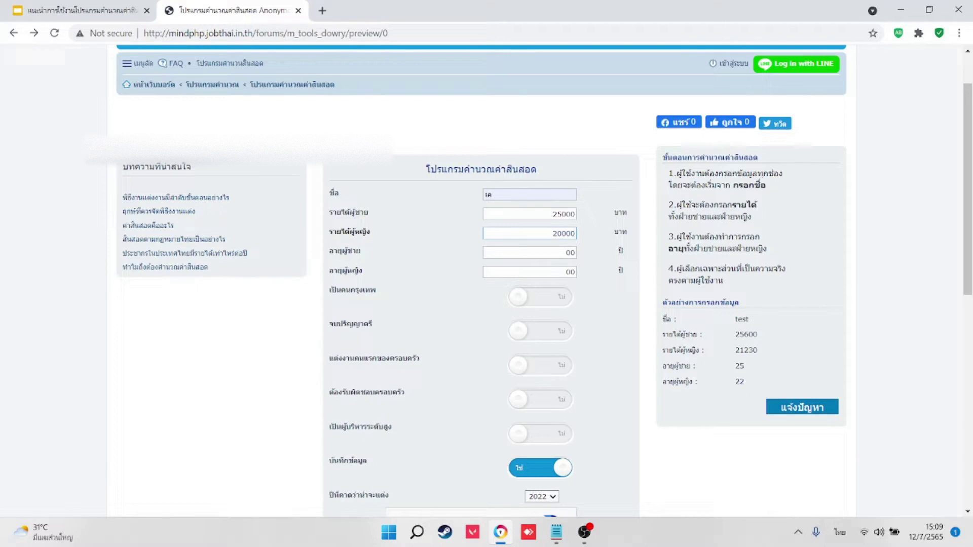
Set the man's age (อายุผู้ชาย) to 30 and the woman's age (อายุผู้หญิง) to 25
{"action": "key", "text": "Tab"}
{"action": "key", "text": "BackSpace"}
{"action": "key", "text": "BackSpace"}
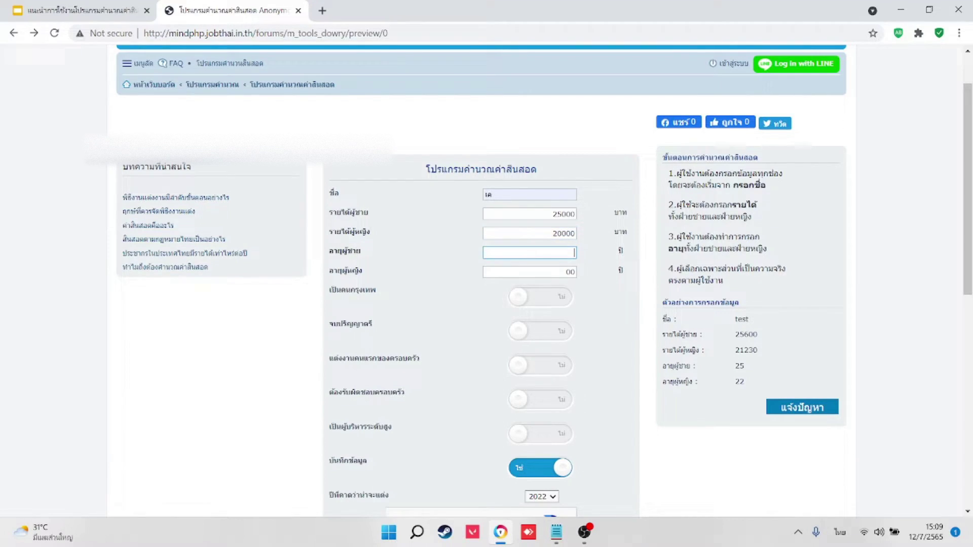
{"action": "type", "text": "30"}
{"action": "key", "text": "Tab"}
{"action": "key", "text": "BackSpace"}
{"action": "key", "text": "BackSpace"}
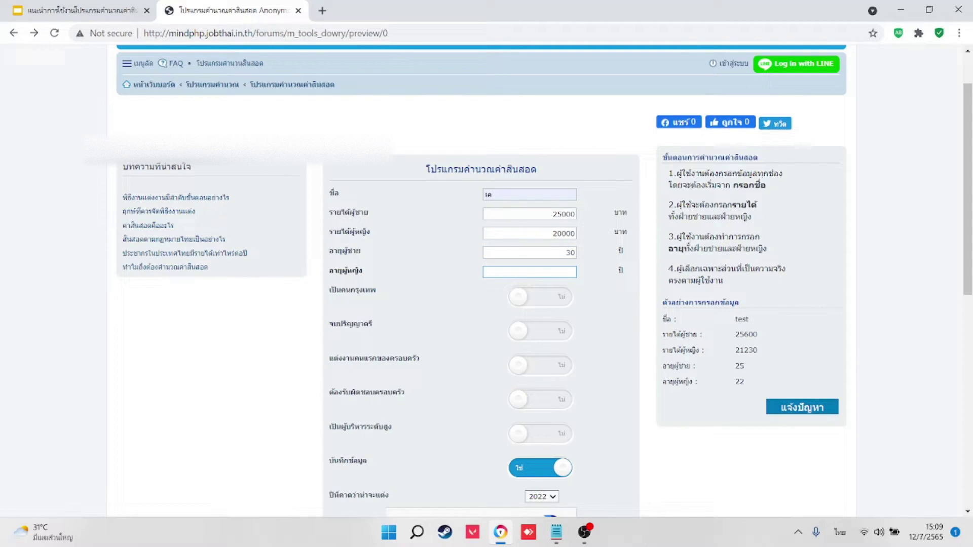
{"action": "type", "text": "25"}
Turn on the options for being from Bangkok, holding a bachelor's degree, and being the first in the family to marry
{"action": "scroll", "coordinate": [487, 274], "scroll_direction": "down", "scroll_amount": 2}
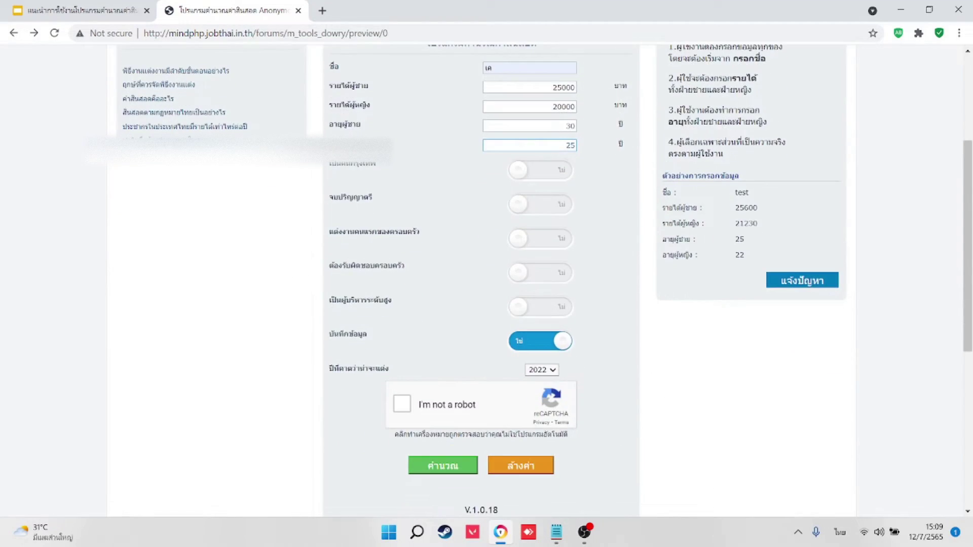
{"action": "scroll", "coordinate": [487, 274], "scroll_direction": "up", "scroll_amount": 1}
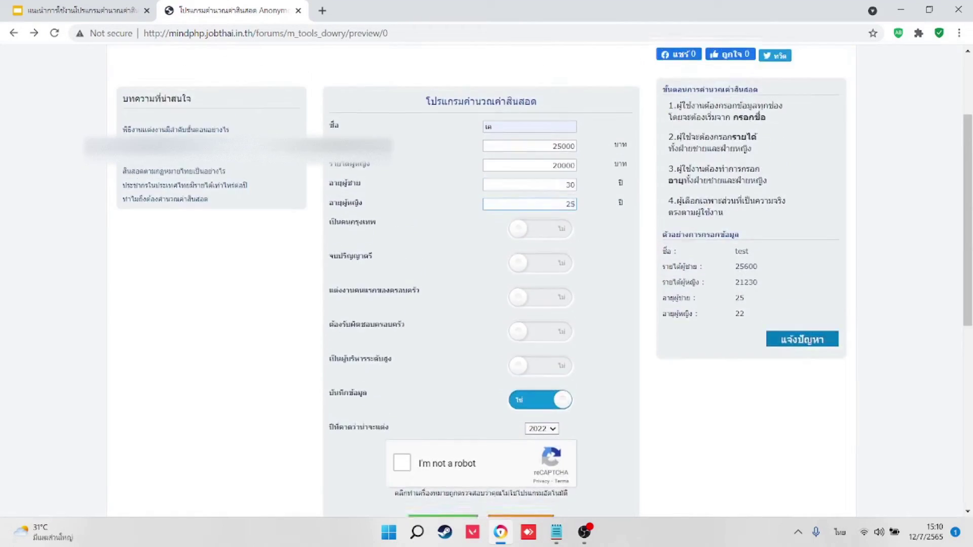
{"action": "scroll", "coordinate": [487, 274], "scroll_direction": "up", "scroll_amount": 1}
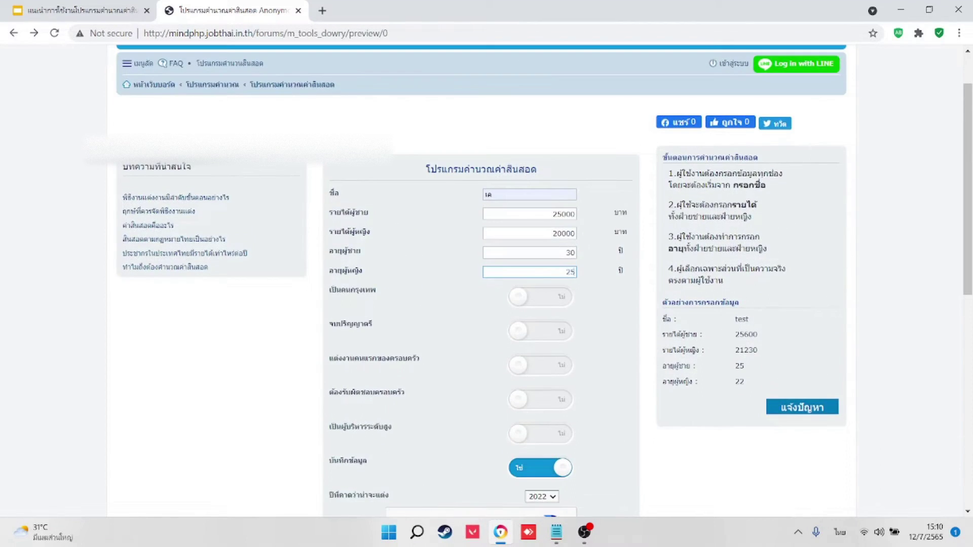
{"action": "scroll", "coordinate": [486, 274], "scroll_direction": "down", "scroll_amount": 1}
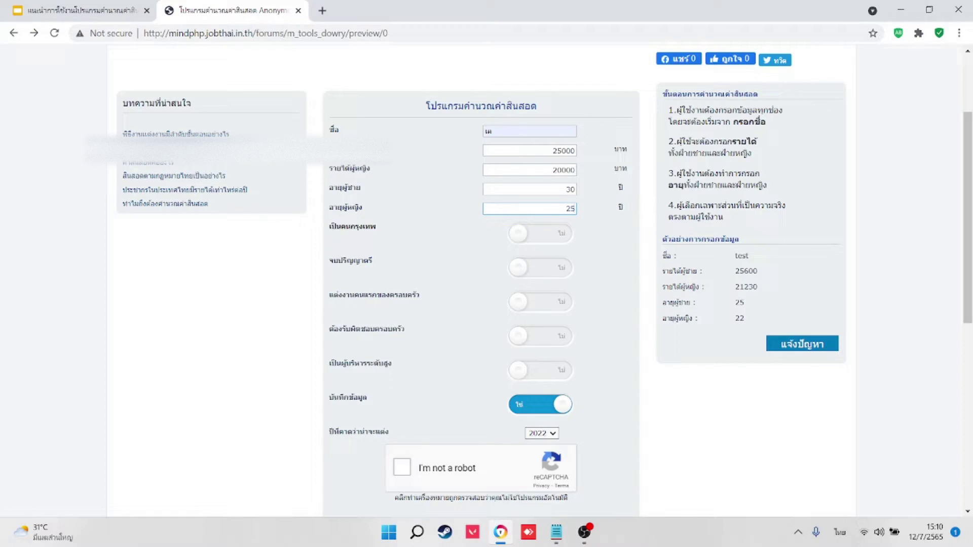
{"action": "left_click", "coordinate": [541, 233]}
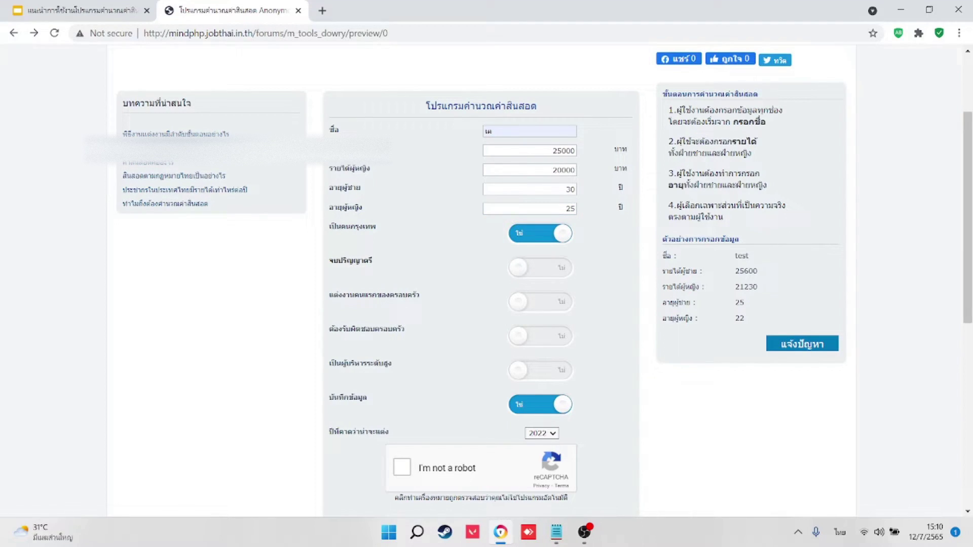
{"action": "left_click", "coordinate": [540, 267]}
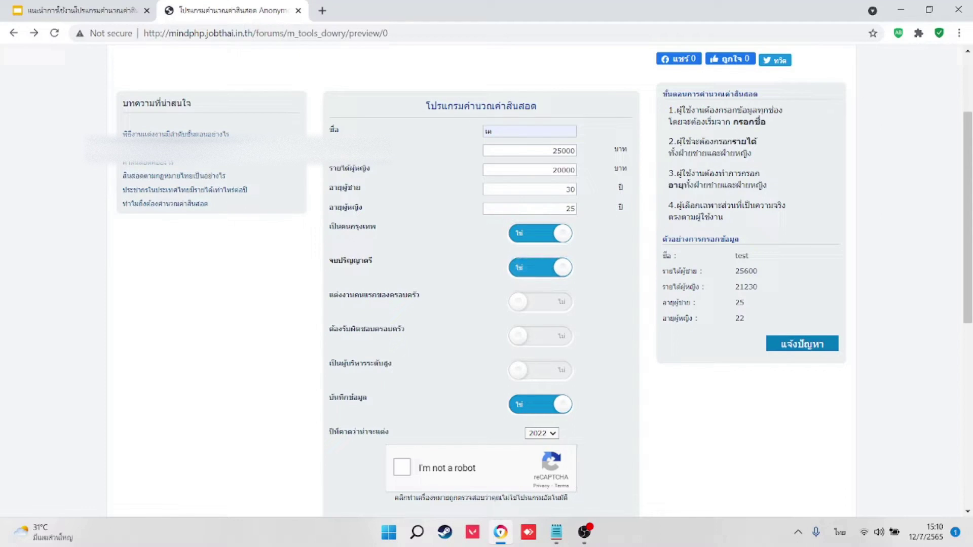
{"action": "scroll", "coordinate": [486, 274], "scroll_direction": "down", "scroll_amount": 1}
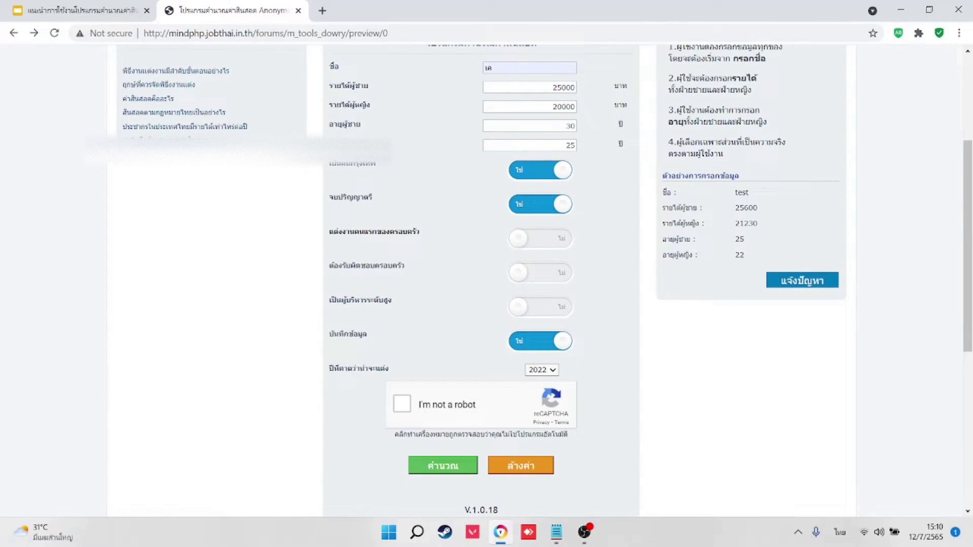
{"action": "left_click", "coordinate": [540, 238]}
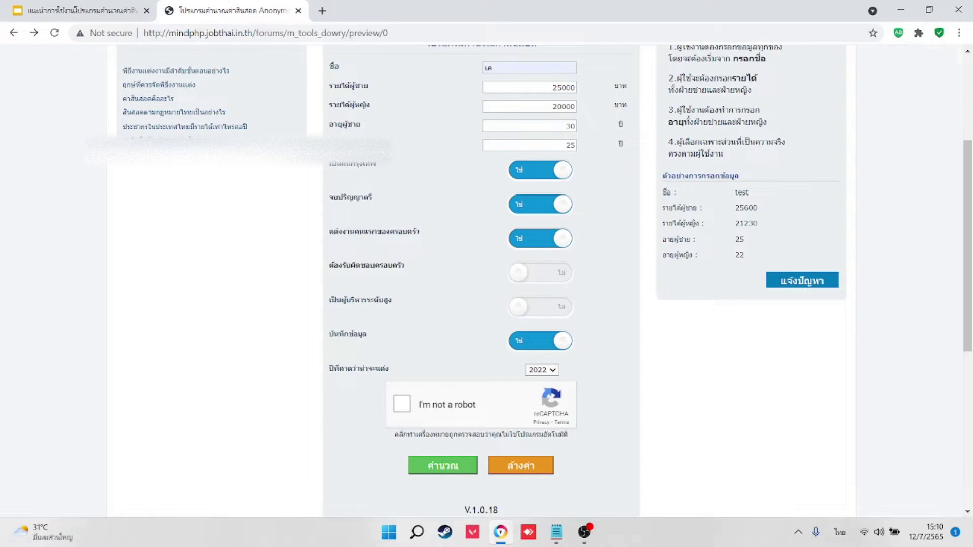
Complete the "I'm not a robot" check, calculate the dowry (คำนวณ), and view the result with the recent calculations
{"action": "scroll", "coordinate": [486, 274], "scroll_direction": "up", "scroll_amount": 1}
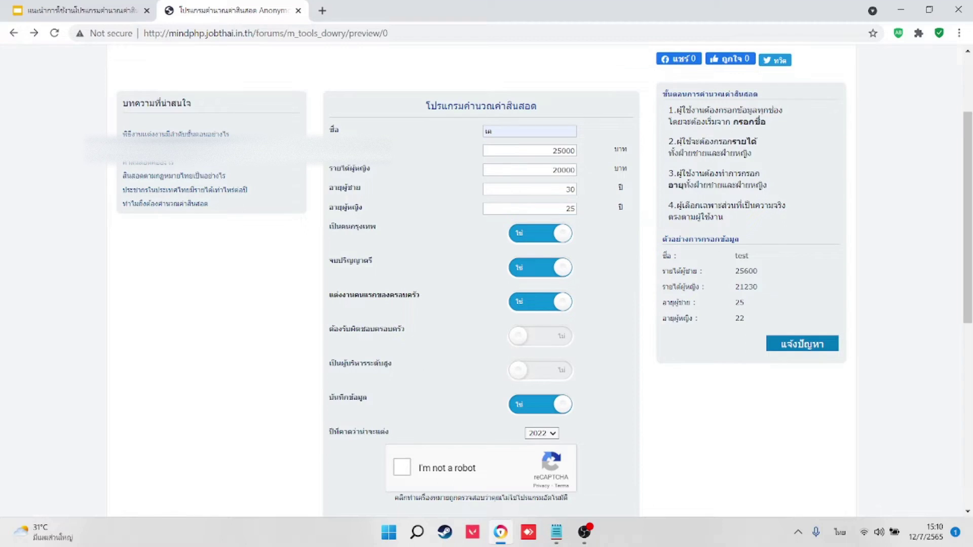
{"action": "scroll", "coordinate": [486, 274], "scroll_direction": "down", "scroll_amount": 1}
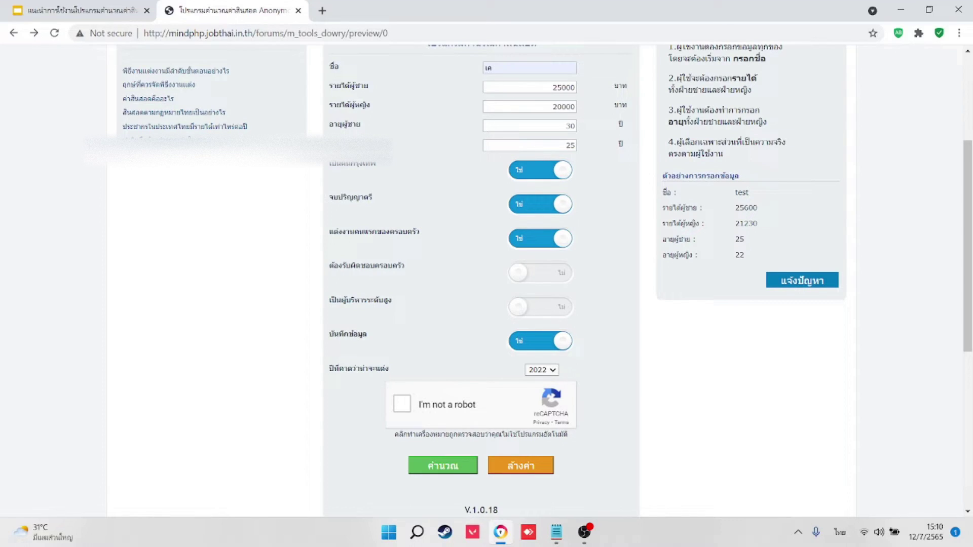
{"action": "scroll", "coordinate": [487, 273], "scroll_direction": "down", "scroll_amount": 1}
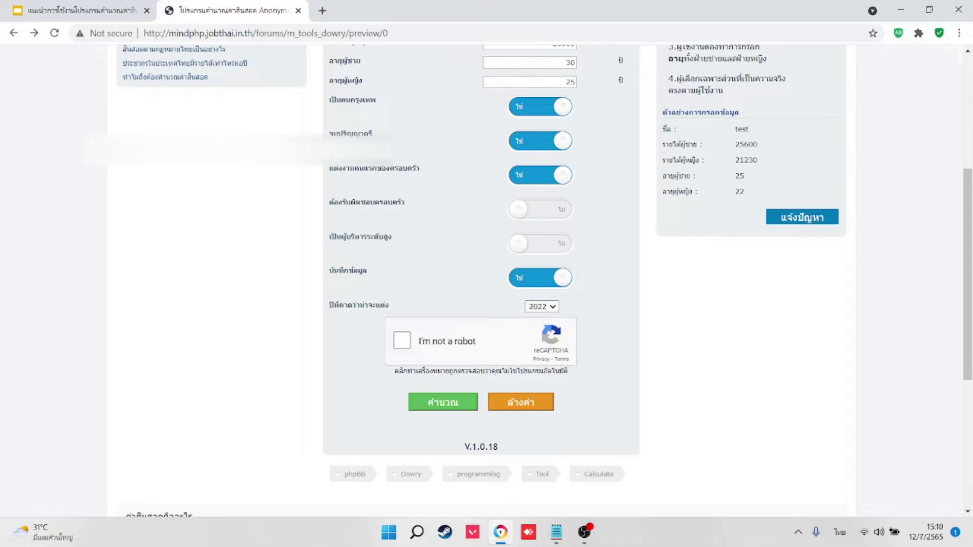
{"action": "left_click", "coordinate": [402, 340]}
{"action": "scroll", "coordinate": [487, 279], "scroll_direction": "down", "scroll_amount": 1}
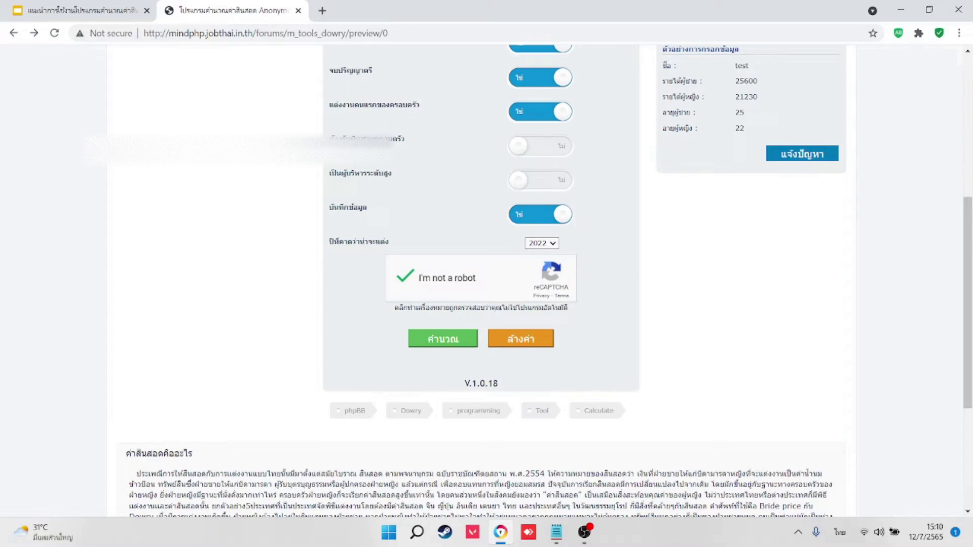
{"action": "left_click", "coordinate": [443, 339]}
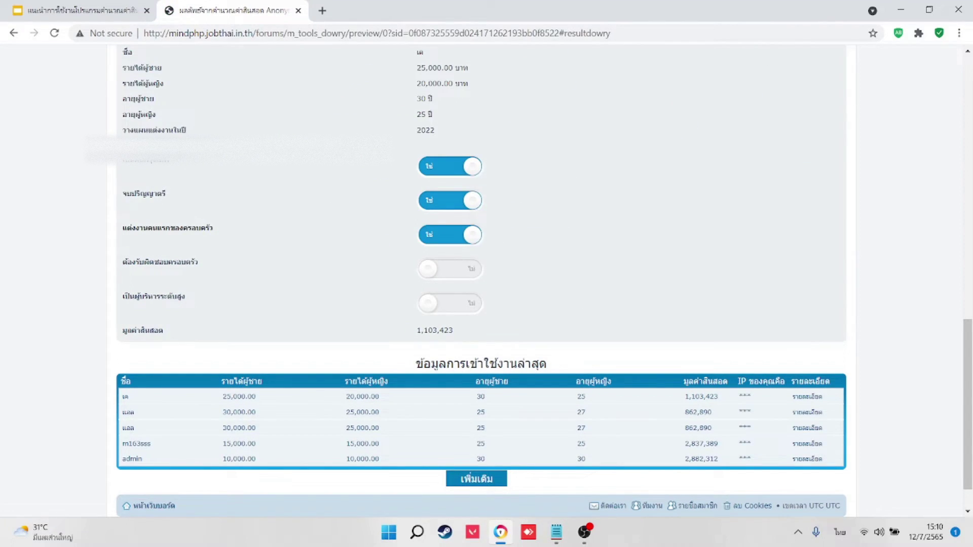
{"action": "scroll", "coordinate": [487, 279], "scroll_direction": "down", "scroll_amount": 1}
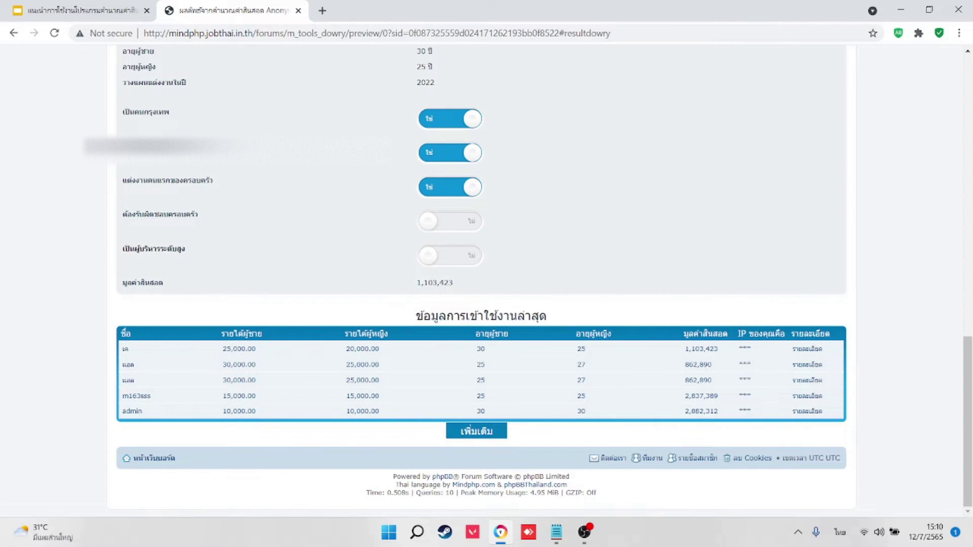
Examine the calculation result, comparing the incomes, ages, planned wedding year and option settings with the resulting dowry value (มูลค่าสินสอด)
{"action": "scroll", "coordinate": [487, 279], "scroll_direction": "up", "scroll_amount": 6}
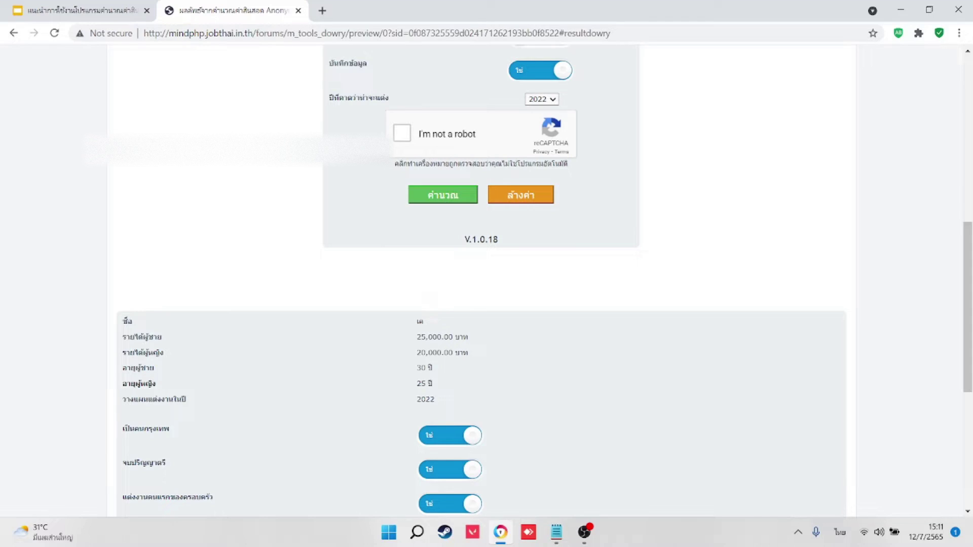
{"action": "scroll", "coordinate": [486, 281], "scroll_direction": "down", "scroll_amount": 1}
{"action": "scroll", "coordinate": [487, 281], "scroll_direction": "down", "scroll_amount": 1}
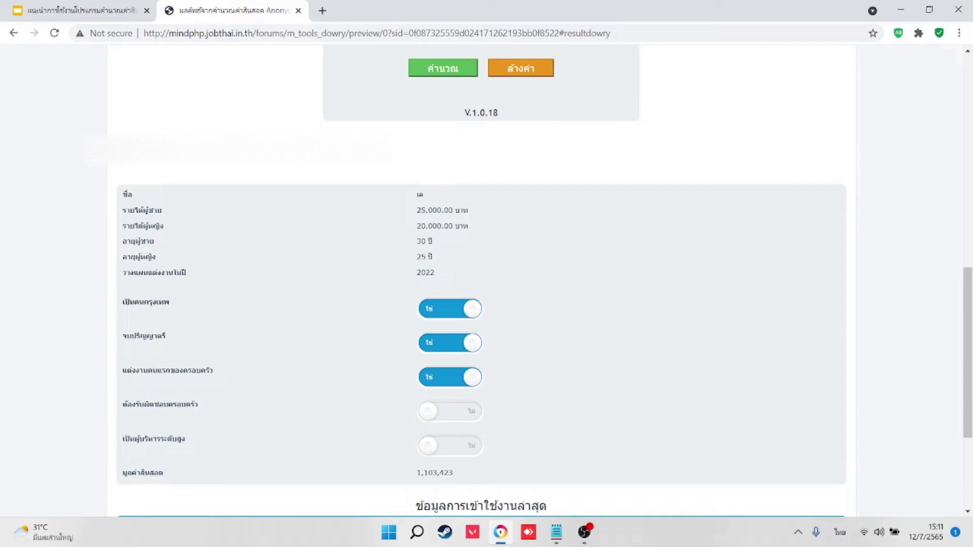
{"action": "scroll", "coordinate": [487, 282], "scroll_direction": "up", "scroll_amount": 1}
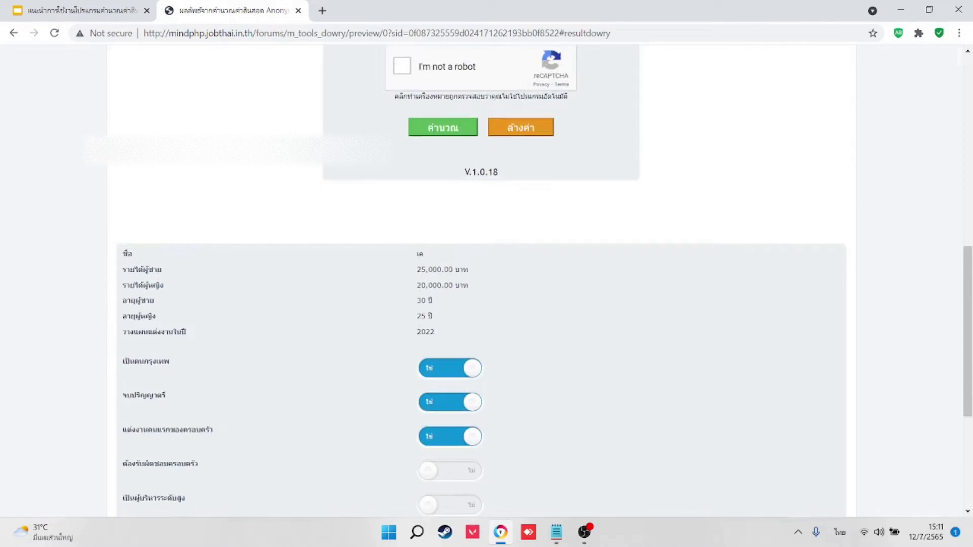
{"action": "scroll", "coordinate": [486, 281], "scroll_direction": "down", "scroll_amount": 1}
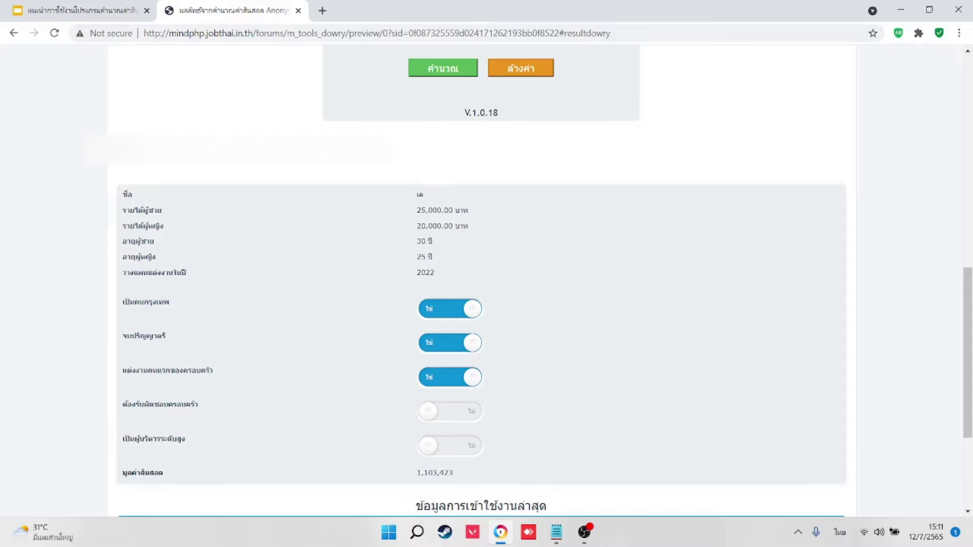
{"action": "scroll", "coordinate": [487, 281], "scroll_direction": "down", "scroll_amount": 1}
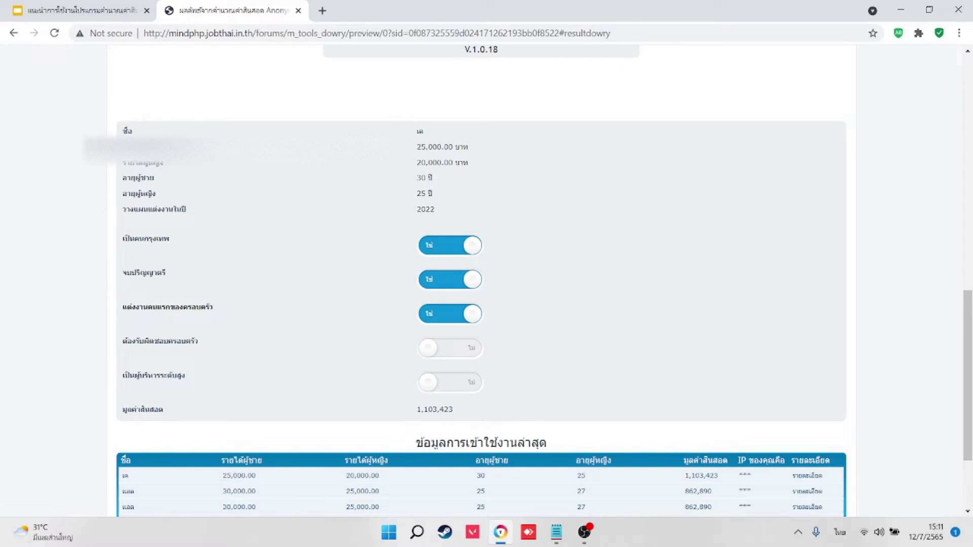
{"action": "scroll", "coordinate": [486, 281], "scroll_direction": "up", "scroll_amount": 2}
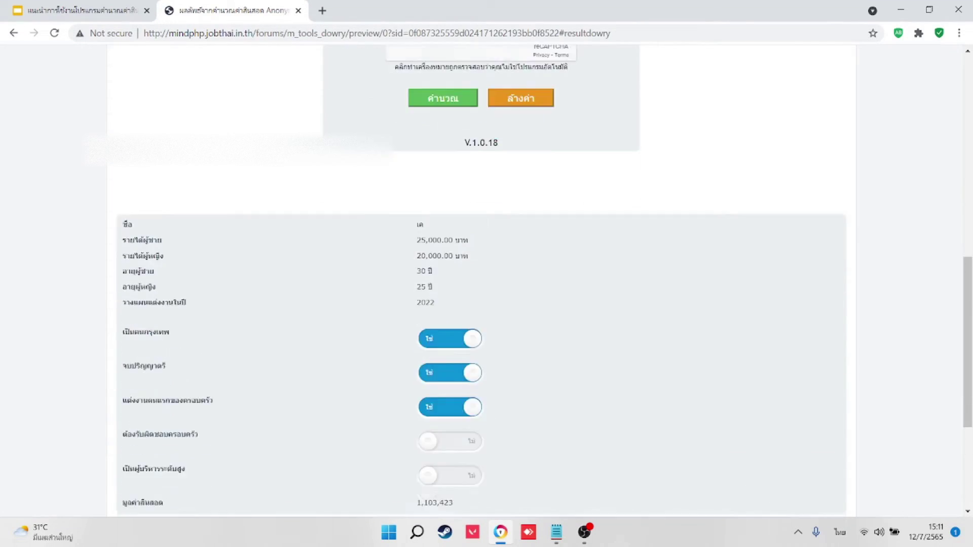
Review the details (รายละเอียด) of the third entry in the recent calculations table, and return to the calculation result page
{"action": "scroll", "coordinate": [487, 282], "scroll_direction": "down", "scroll_amount": 2}
{"action": "scroll", "coordinate": [486, 281], "scroll_direction": "down", "scroll_amount": 2}
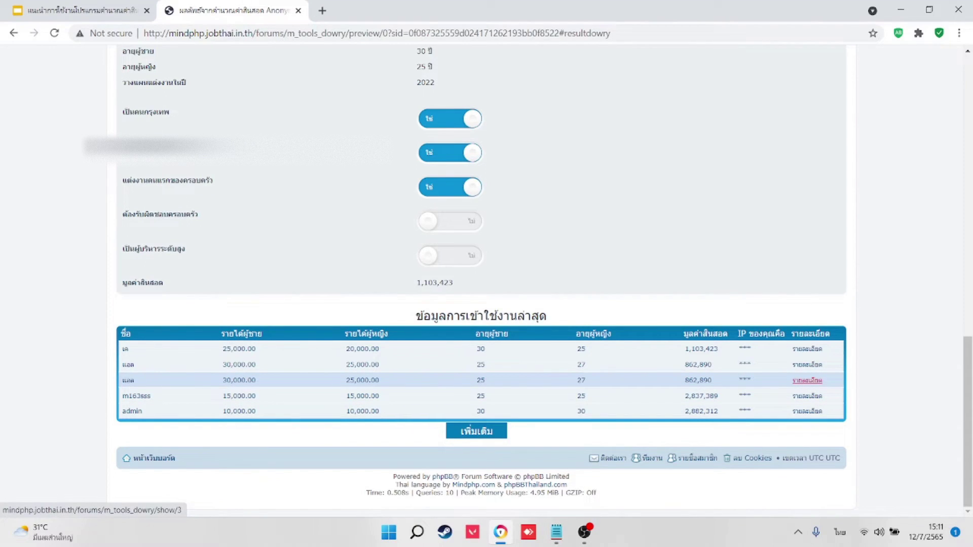
{"action": "left_click", "coordinate": [808, 381]}
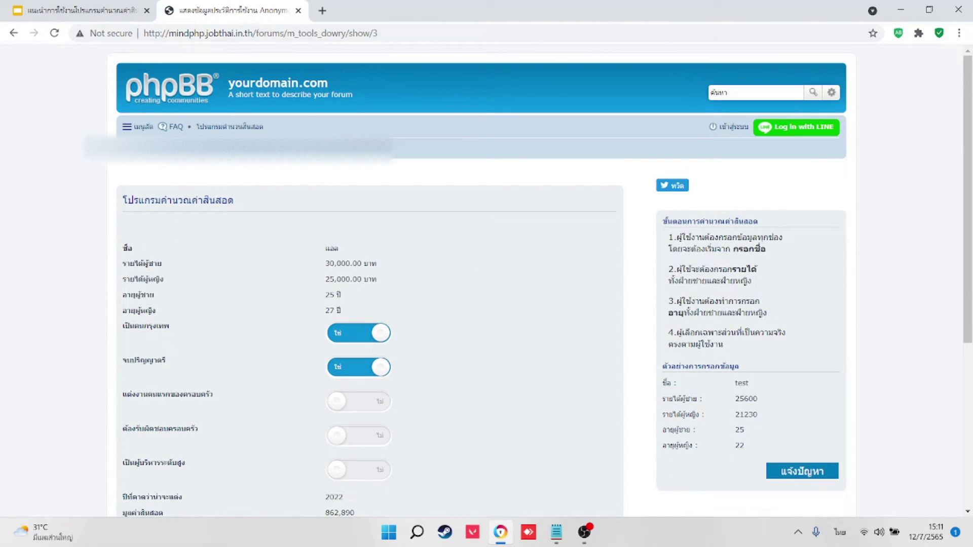
{"action": "scroll", "coordinate": [486, 279], "scroll_direction": "down", "scroll_amount": 1}
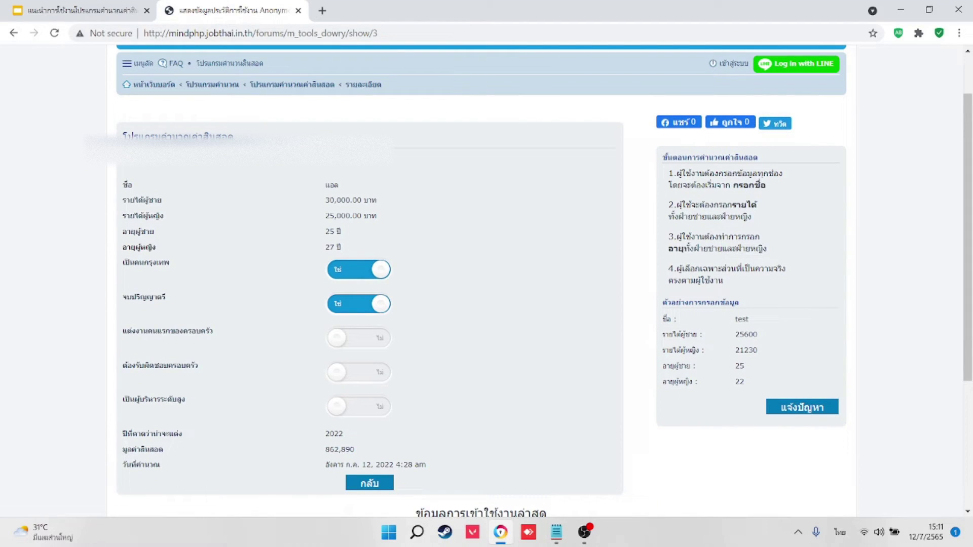
{"action": "scroll", "coordinate": [487, 278], "scroll_direction": "down", "scroll_amount": 1}
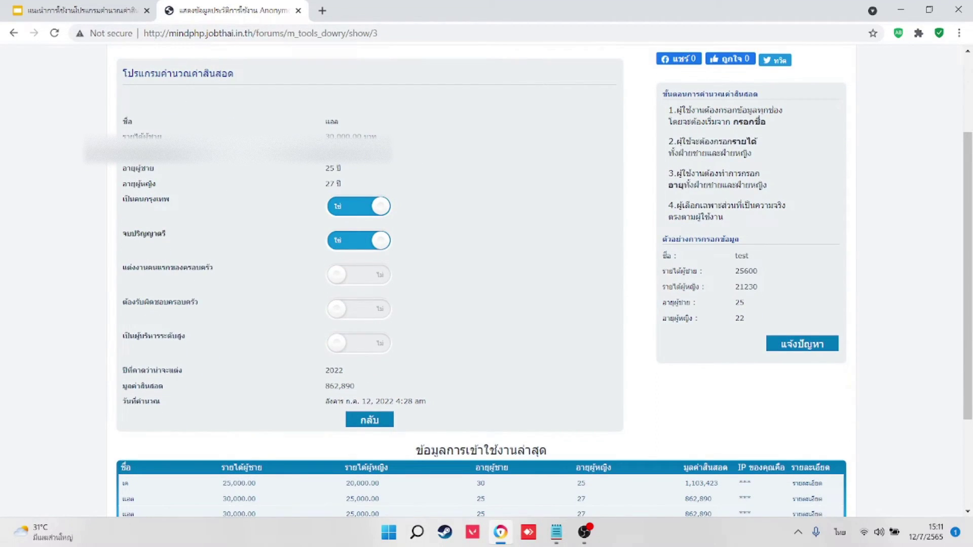
{"action": "scroll", "coordinate": [487, 279], "scroll_direction": "up", "scroll_amount": 1}
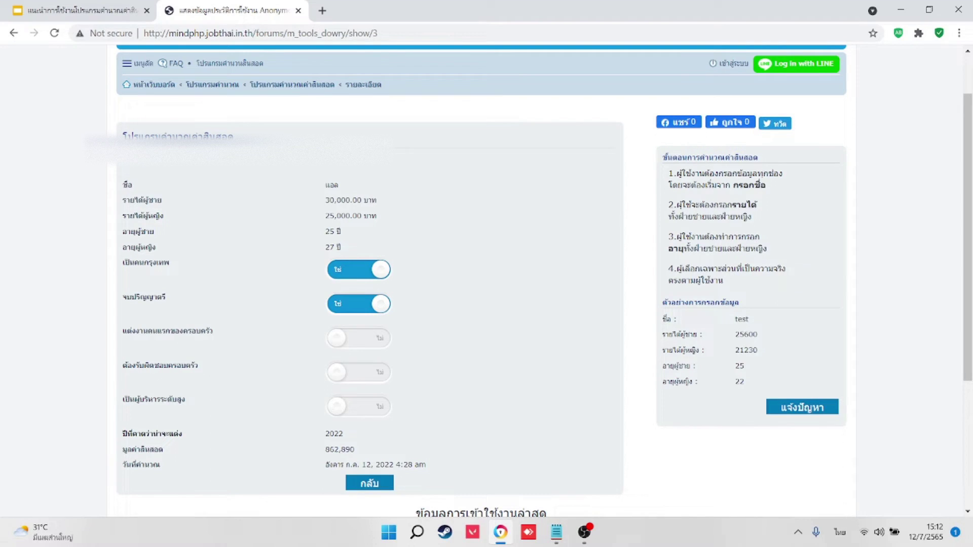
{"action": "left_click", "coordinate": [13, 33]}
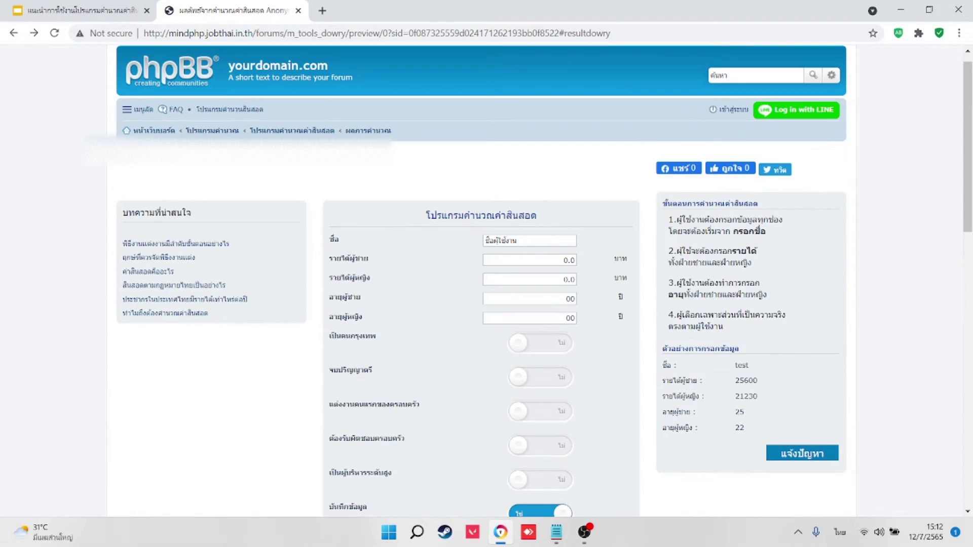